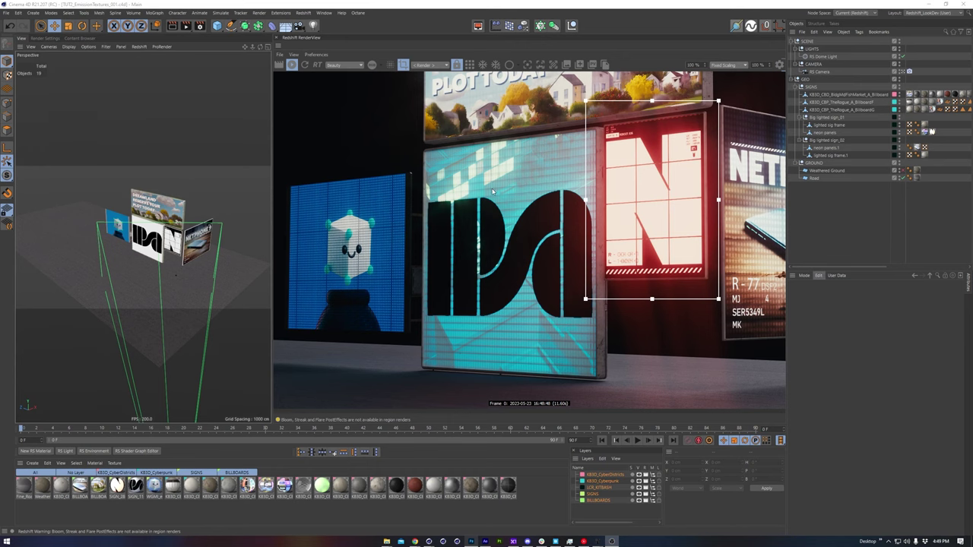
# - Expose an Emission Color input on the sign's RS Standard Material, then inspect the N texture and RS Color Layer nodes
pyautogui.doubleClick(620, 162)
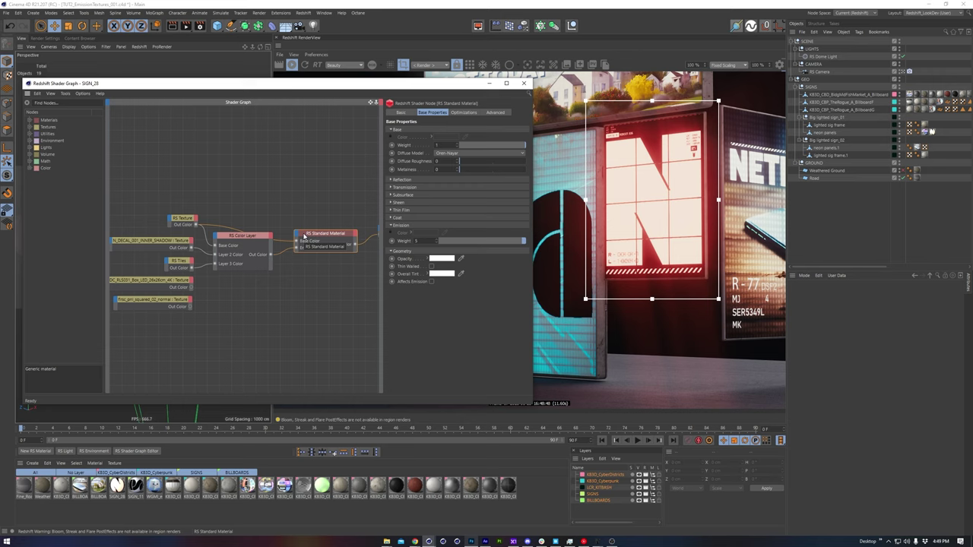
pyautogui.moveTo(304, 237); pyautogui.dragTo(304, 239)
pyautogui.click(180, 219)
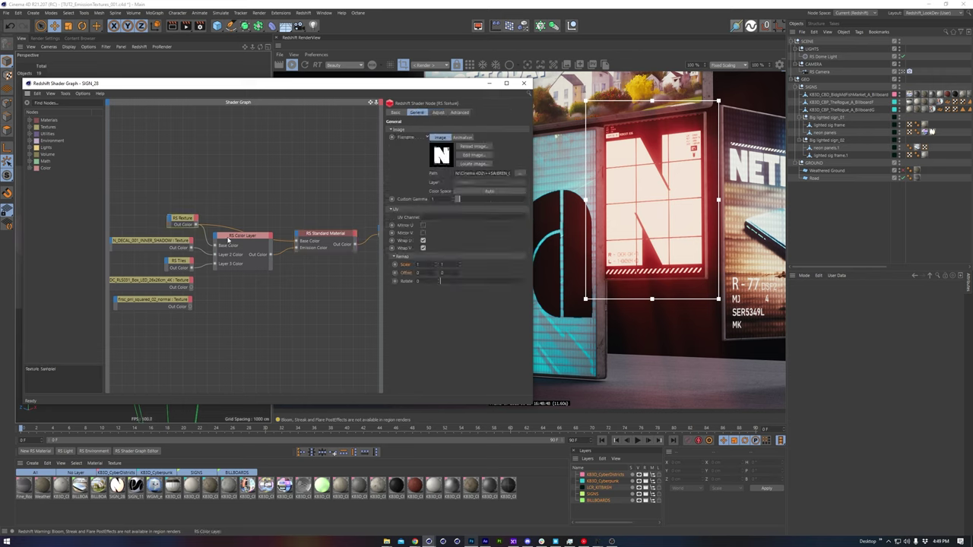
pyautogui.click(233, 237)
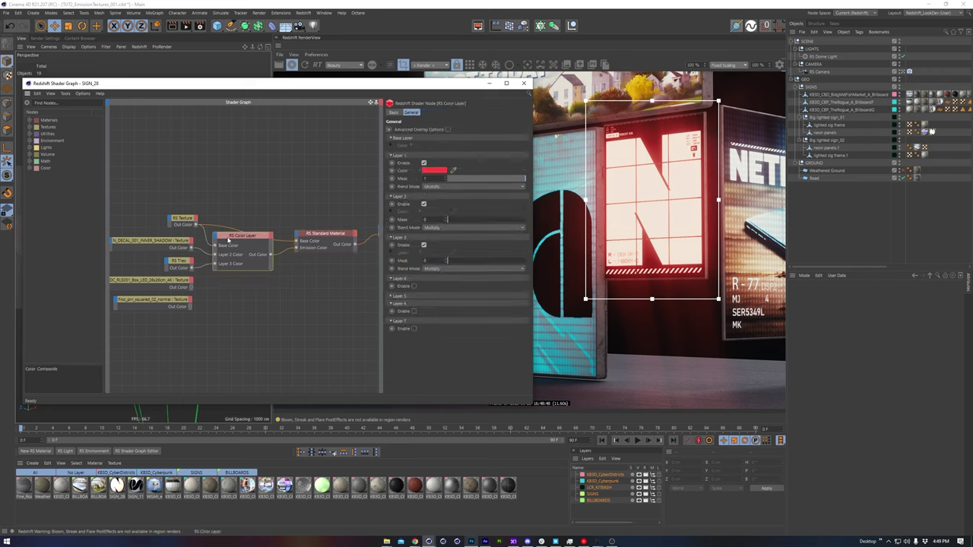
# - Set the RS Color Layer's Layer 2 mask to about 0.205 to blend in the inner-shadow texture
pyautogui.click(426, 173)
pyautogui.moveTo(453, 221); pyautogui.dragTo(525, 221)
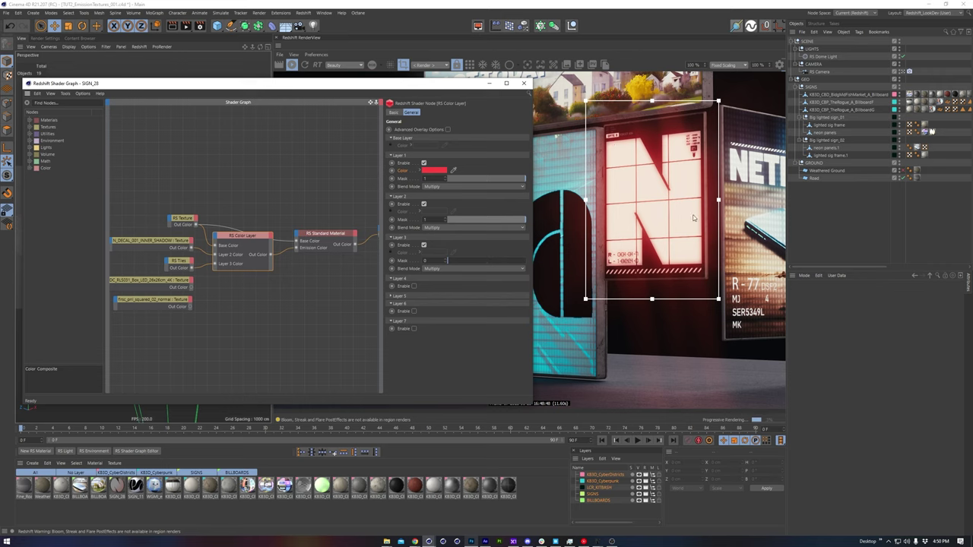
pyautogui.moveTo(495, 225); pyautogui.dragTo(541, 210)
pyautogui.click(173, 242)
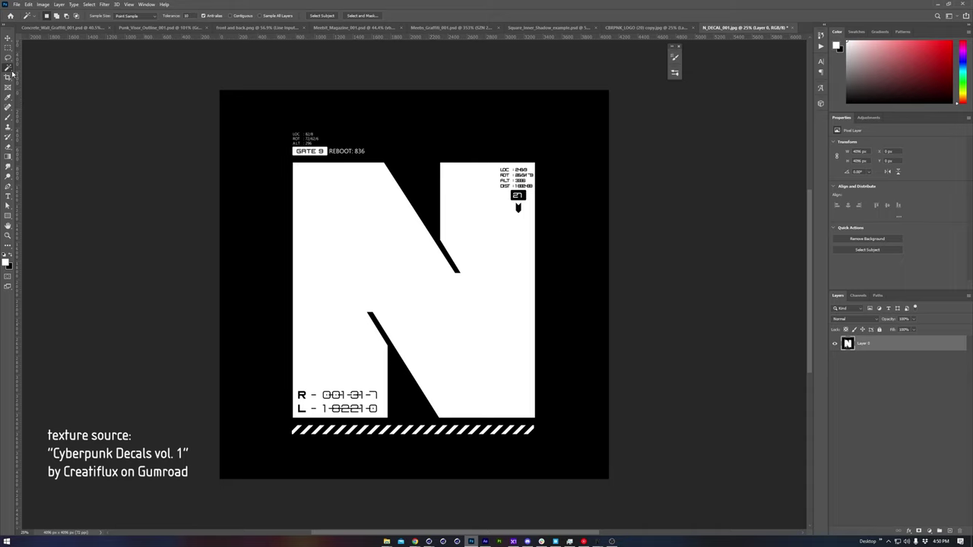
# - Copy the Magic Wand–selected white N to a new layer and add an Inner Shadow with adjusted Choke
pyautogui.click(355, 245)
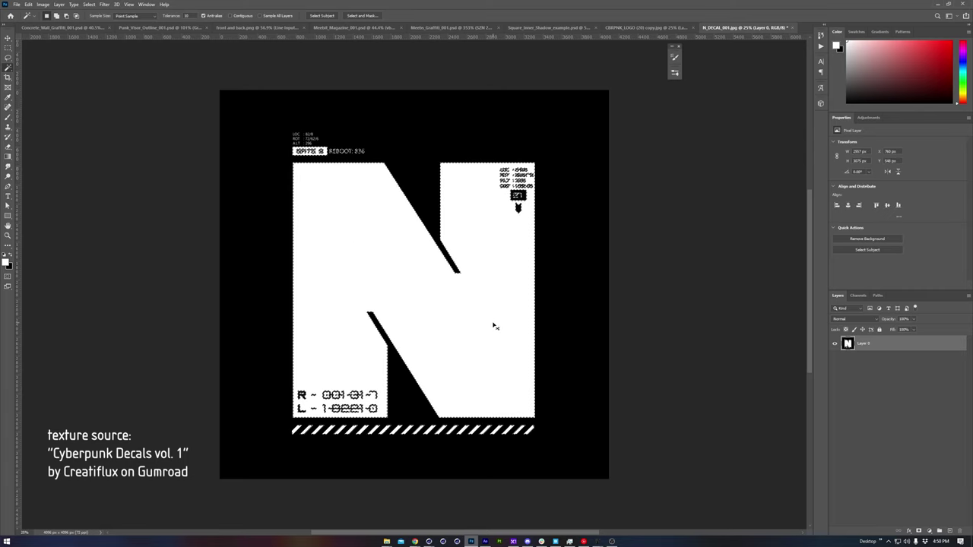
pyautogui.hotkey('ctrl', 'j')
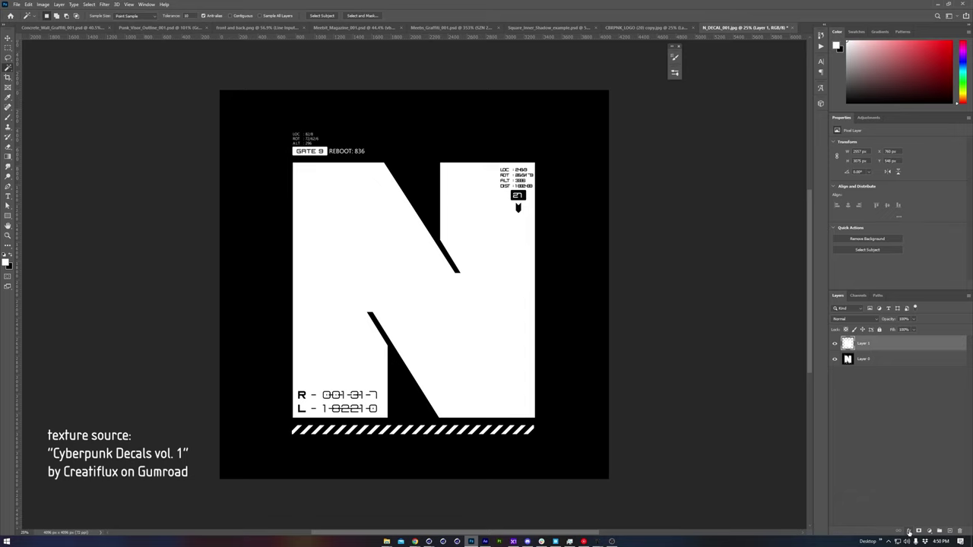
pyautogui.click(908, 532)
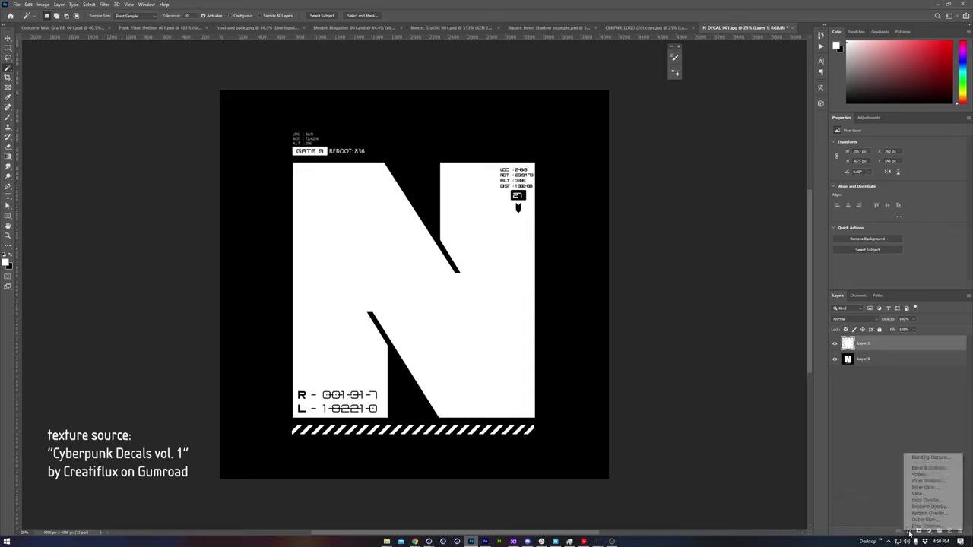
pyautogui.click(929, 481)
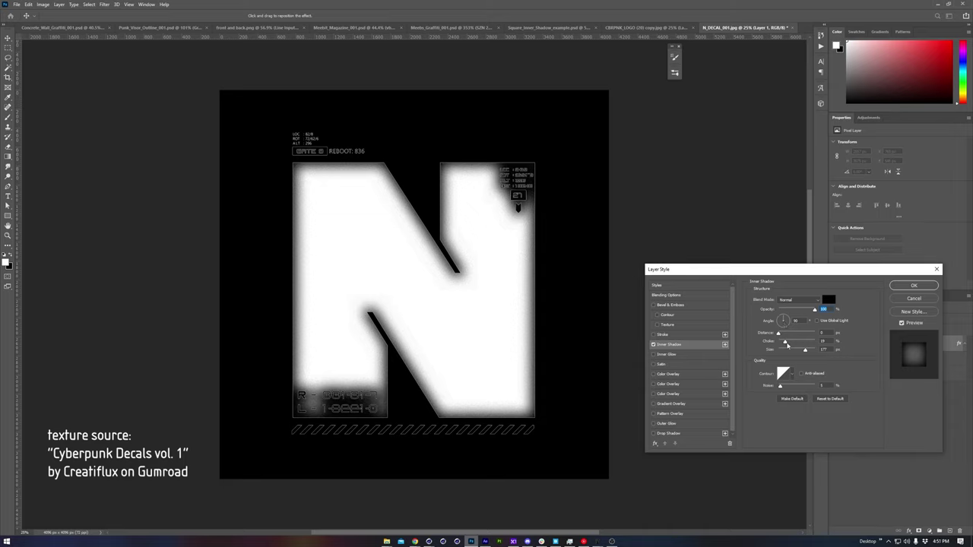
pyautogui.moveTo(786, 344); pyautogui.dragTo(809, 352)
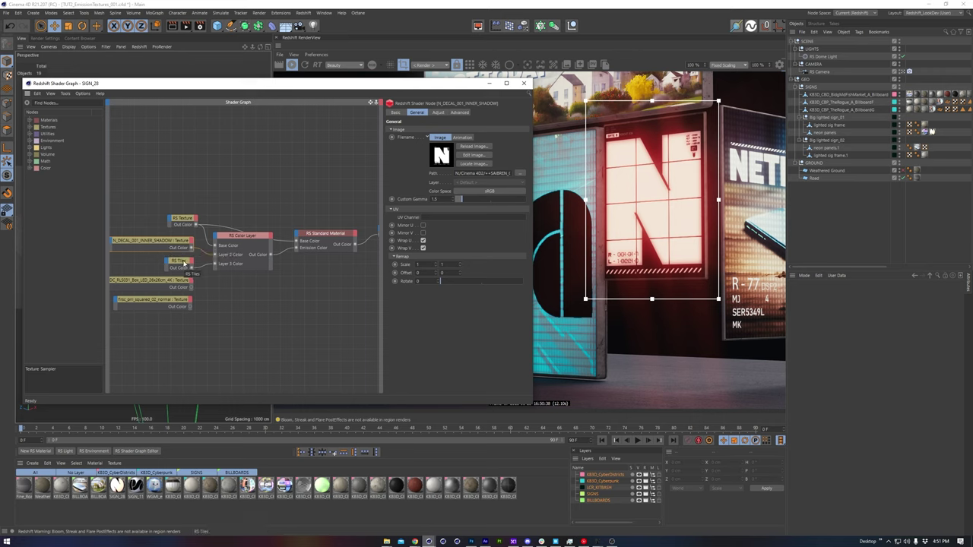
# - Inspect the RS Tiles node's square-grid pattern settings
pyautogui.click(181, 264)
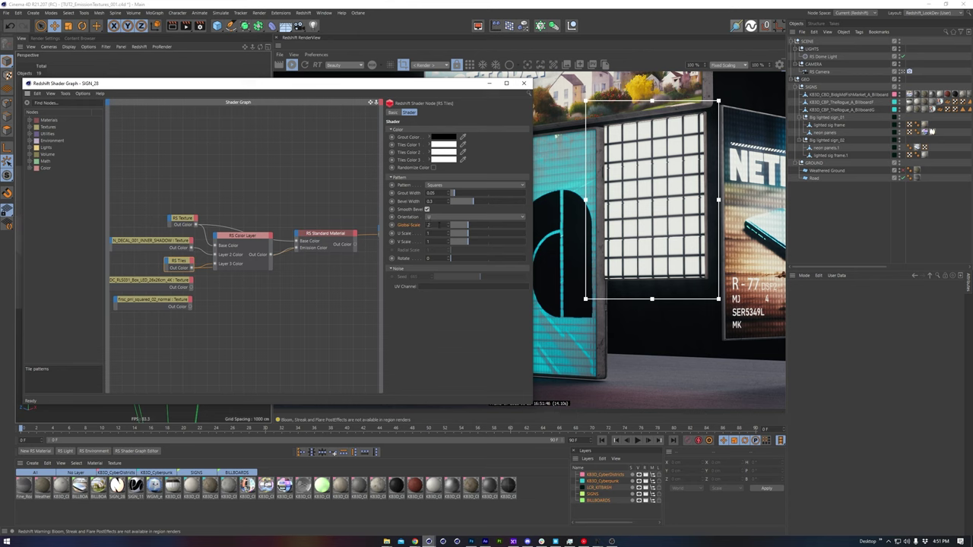
# - Set the RS Color Layer's Layer 3 mask to about 0.365 to overlay the tile grid
pyautogui.click(232, 240)
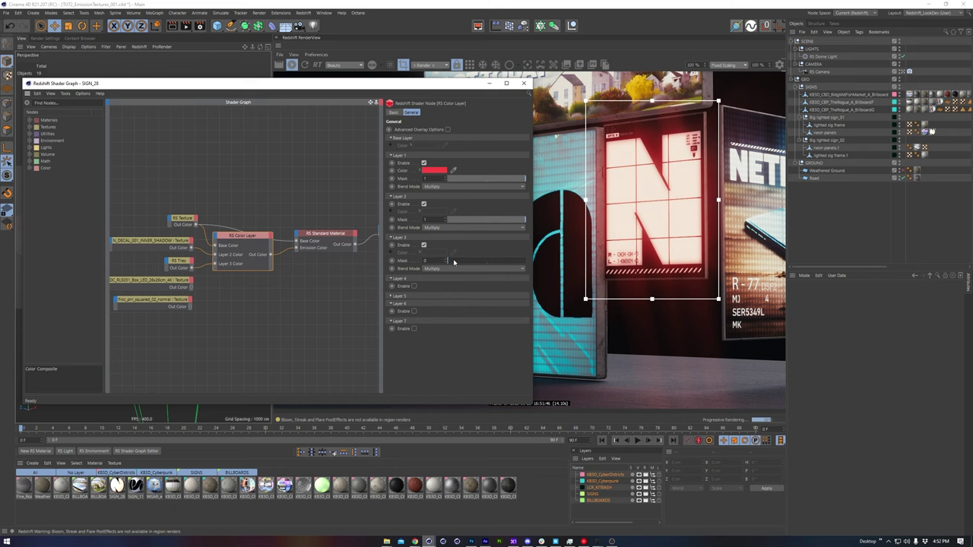
pyautogui.moveTo(454, 262); pyautogui.dragTo(528, 261)
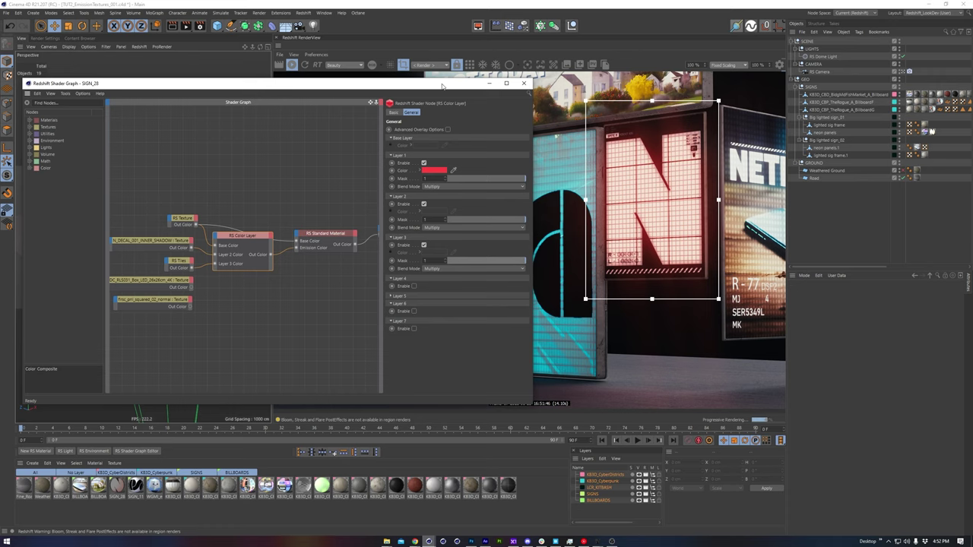
pyautogui.moveTo(441, 86); pyautogui.dragTo(291, 108)
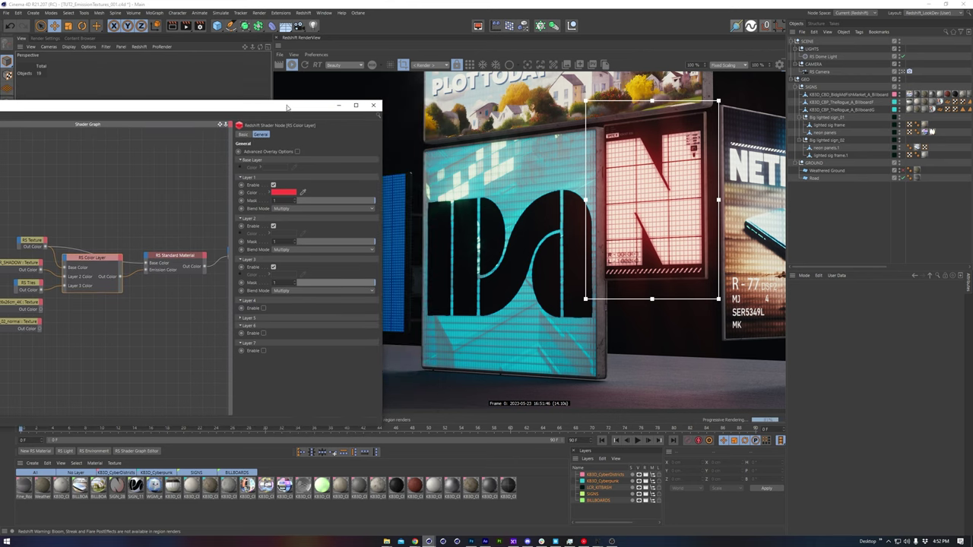
# - Switch the RS Tiles pattern to Circles 1 with a Global Scale of 0.1
pyautogui.moveTo(286, 107); pyautogui.dragTo(480, 91)
pyautogui.click(225, 268)
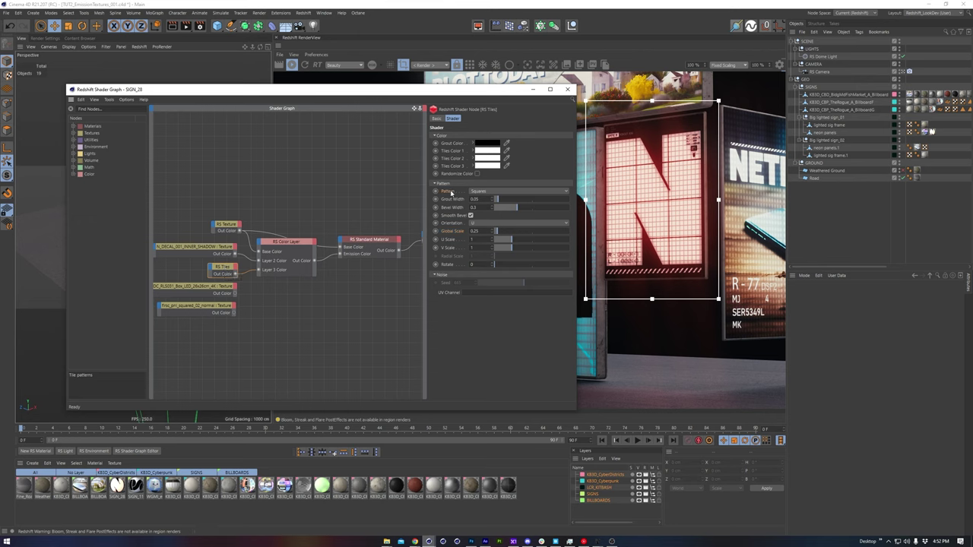
pyautogui.click(493, 190)
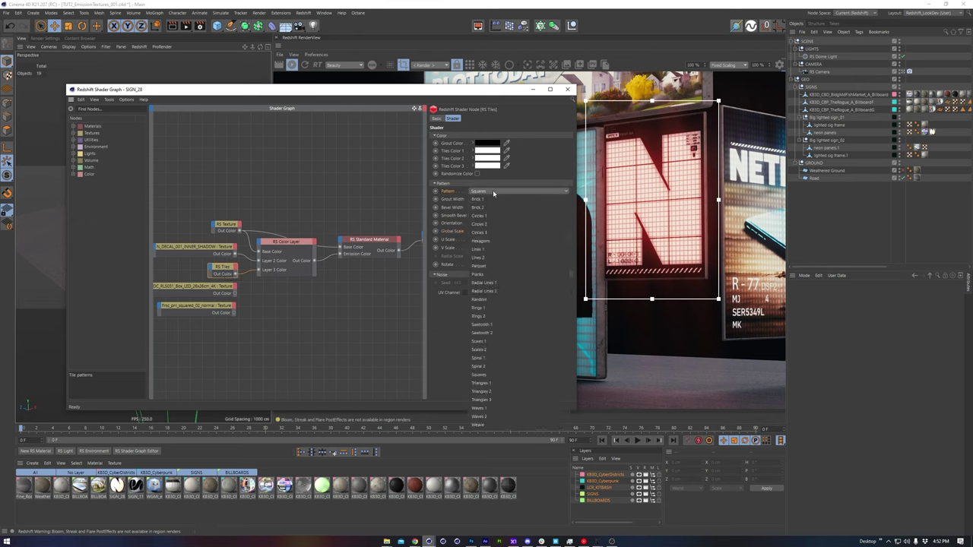
pyautogui.click(494, 217)
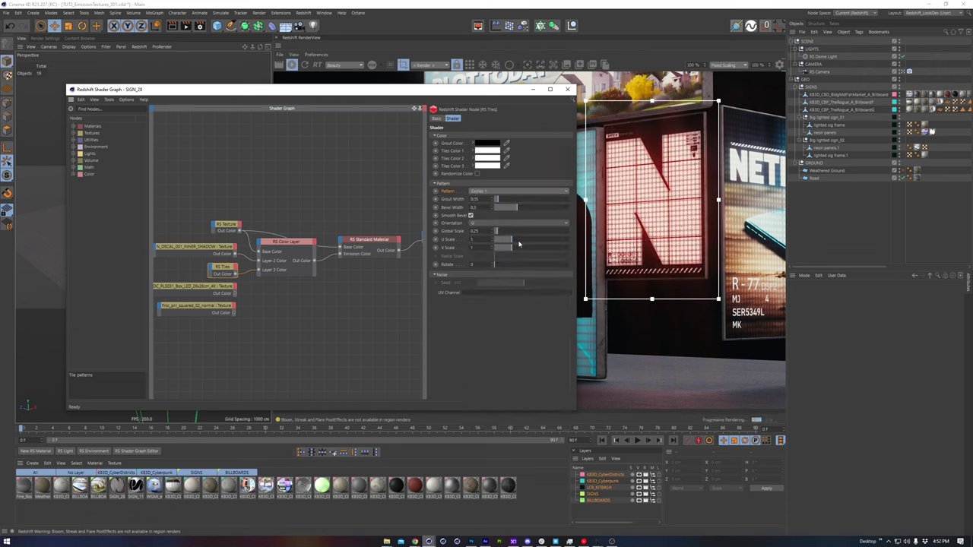
pyautogui.click(476, 230)
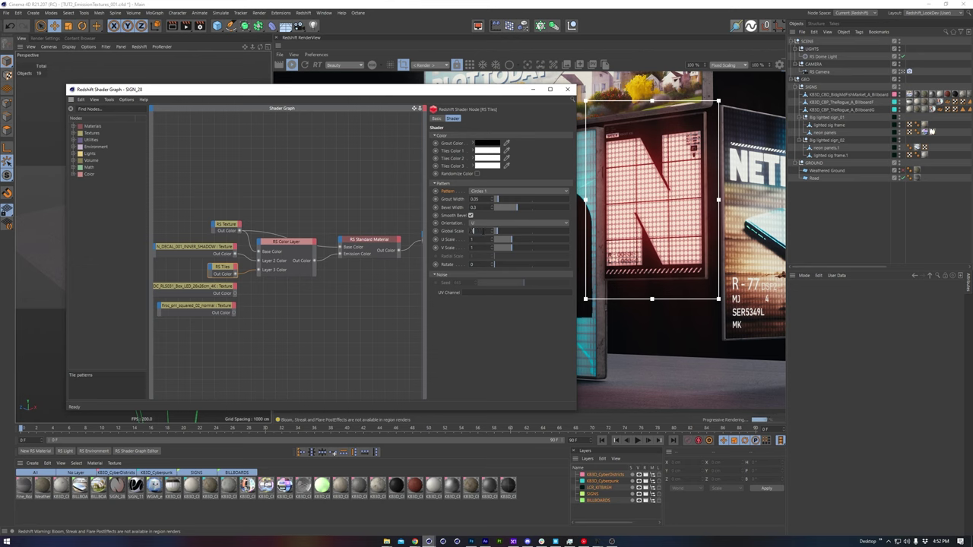
pyautogui.write('.1')
pyautogui.press('Return')
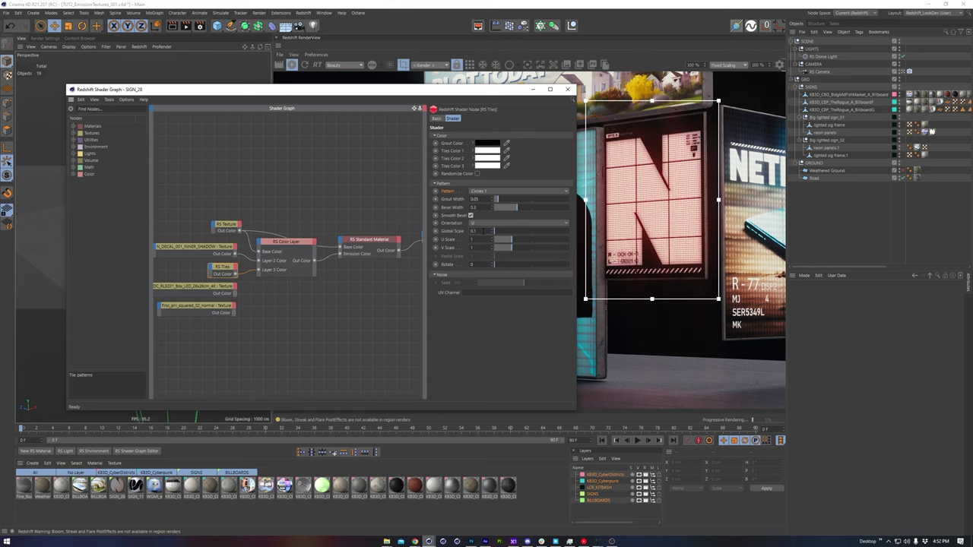
pyautogui.scroll(4, 651, 193)
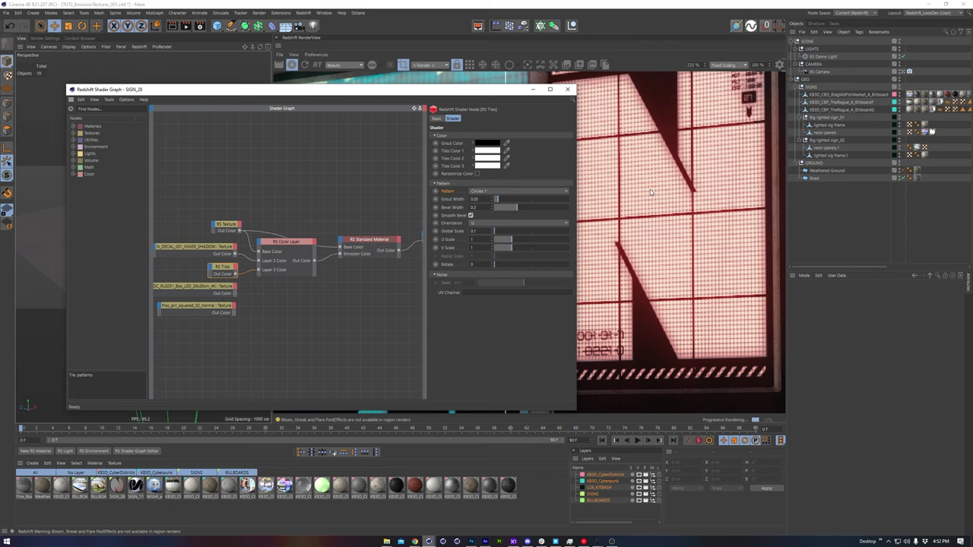
pyautogui.scroll(-1, 650, 193)
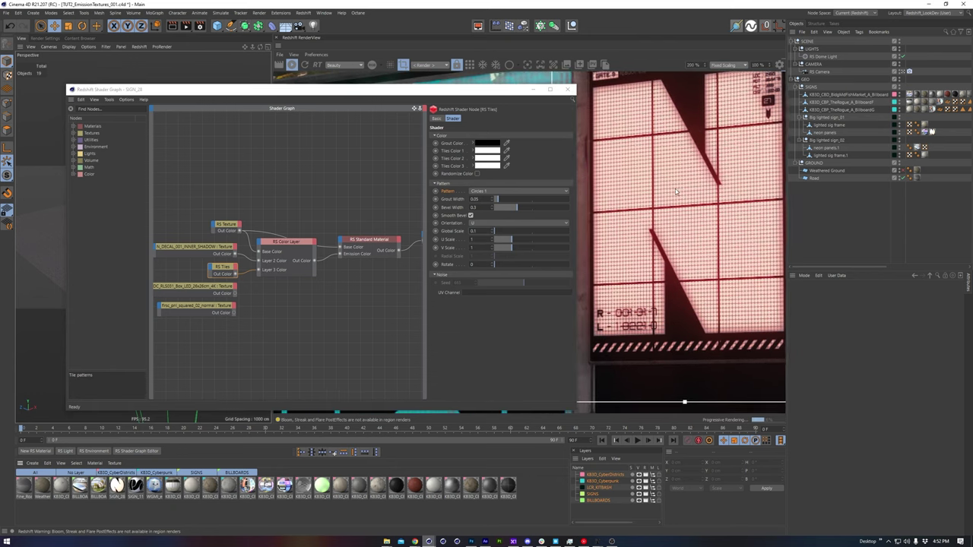
# - Wire the squared_02_normal grid texture's Out Color into the material's Emission Color
pyautogui.click(212, 307)
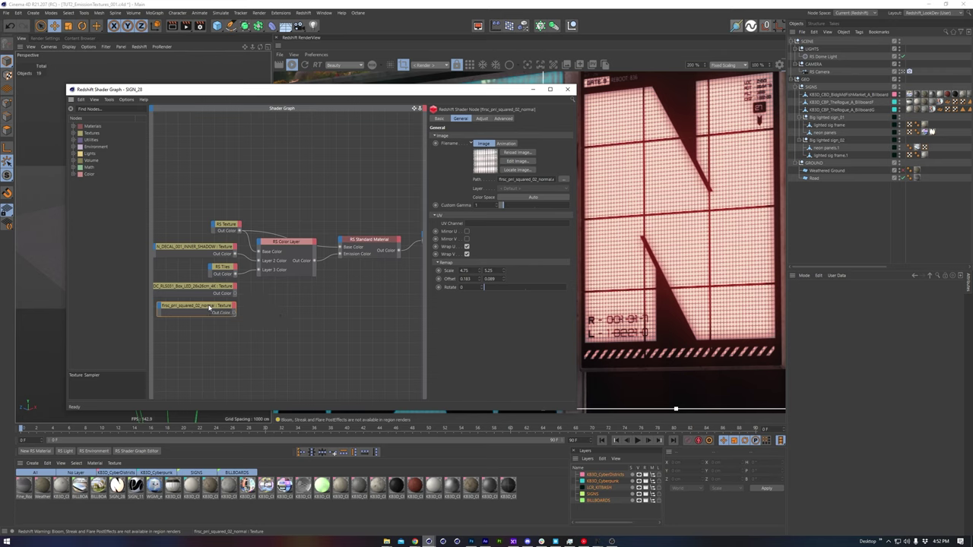
pyautogui.moveTo(235, 312); pyautogui.dragTo(340, 253)
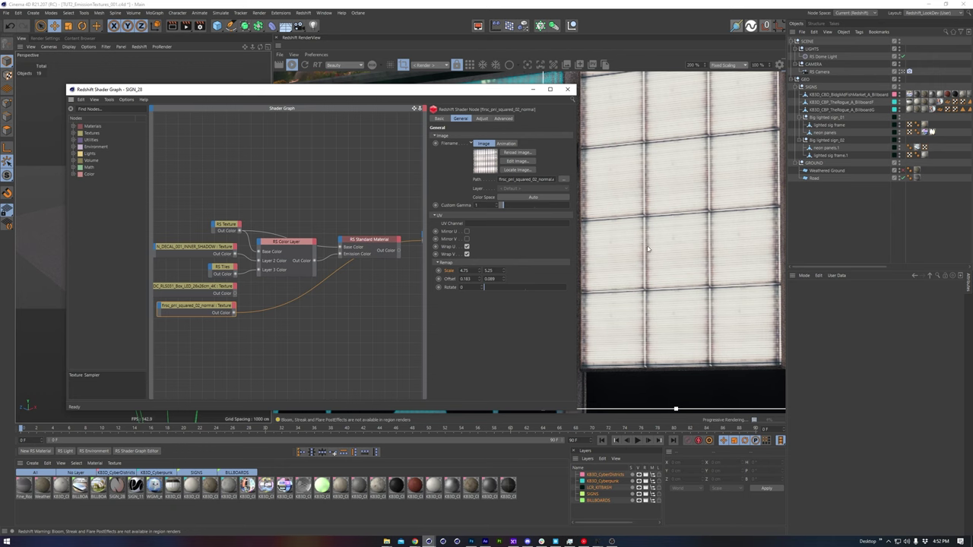
pyautogui.scroll(-2, 648, 249)
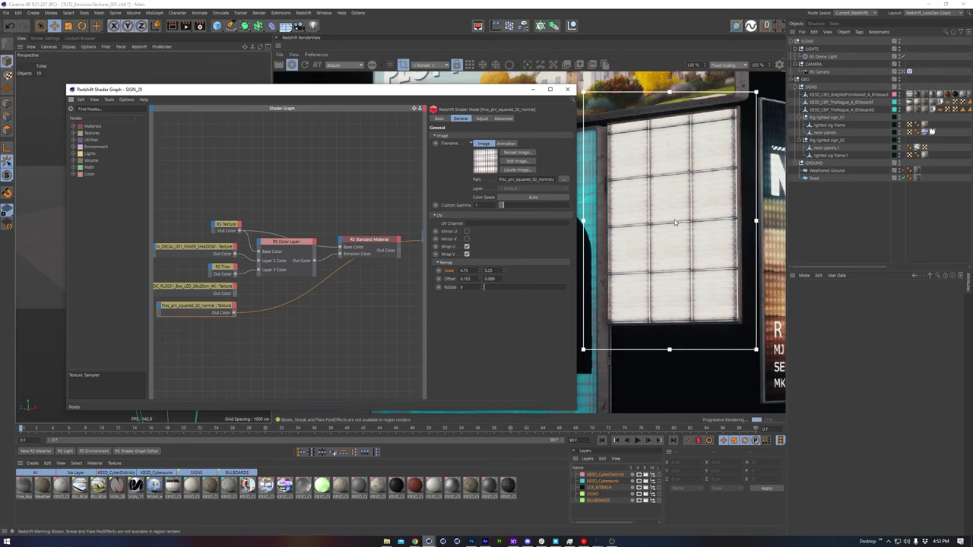
pyautogui.scroll(-3, 674, 222)
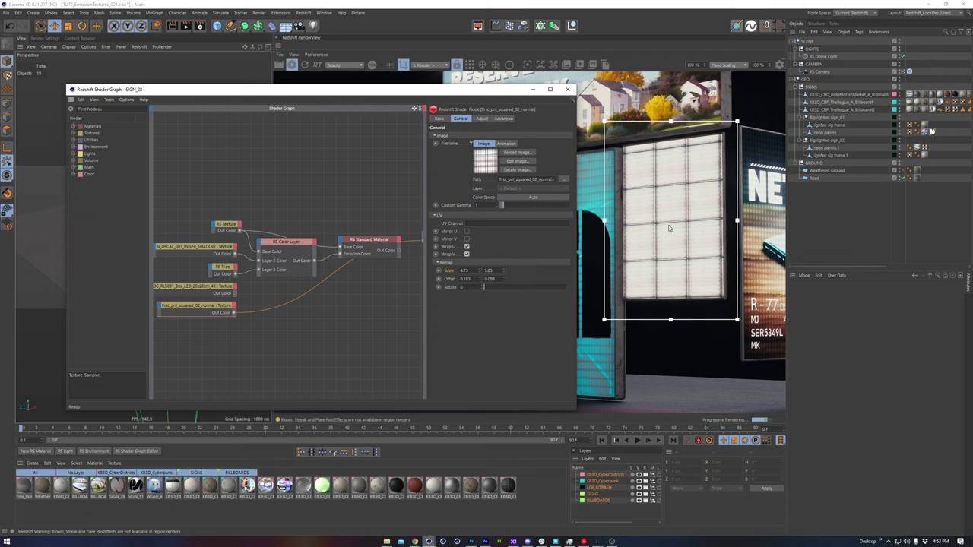
# - Review the RS Standard Material and RS Color Layer settings with the grid overlay
pyautogui.click(389, 243)
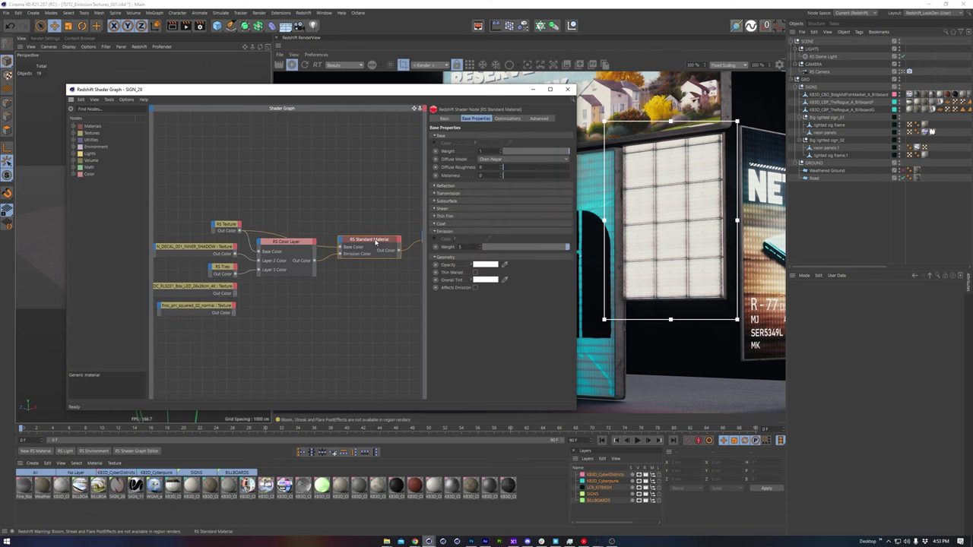
pyautogui.click(284, 244)
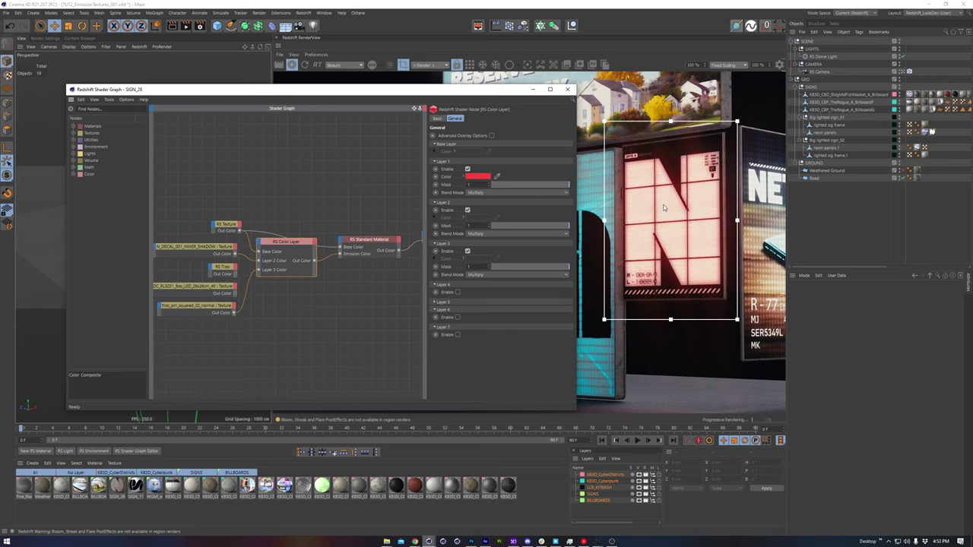
pyautogui.scroll(6, 669, 205)
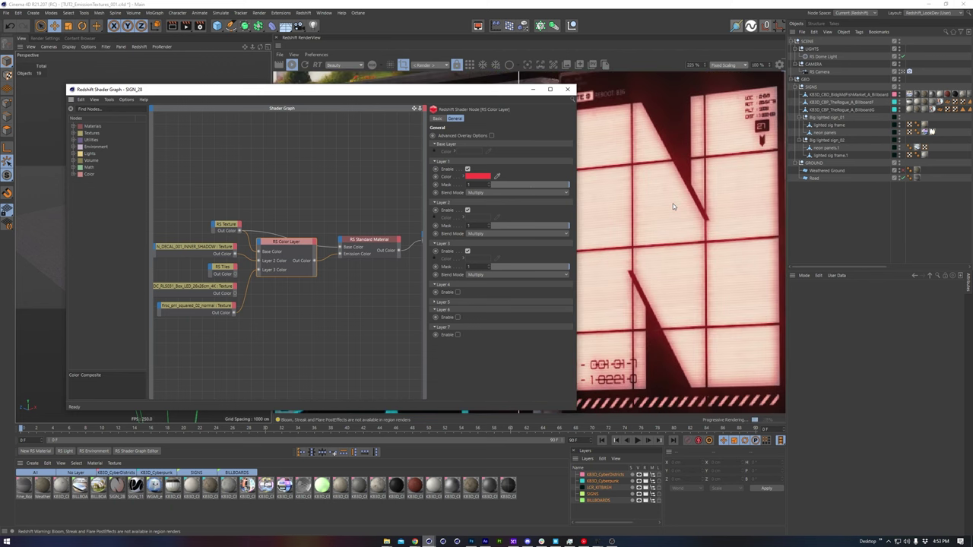
pyautogui.scroll(-1, 672, 204)
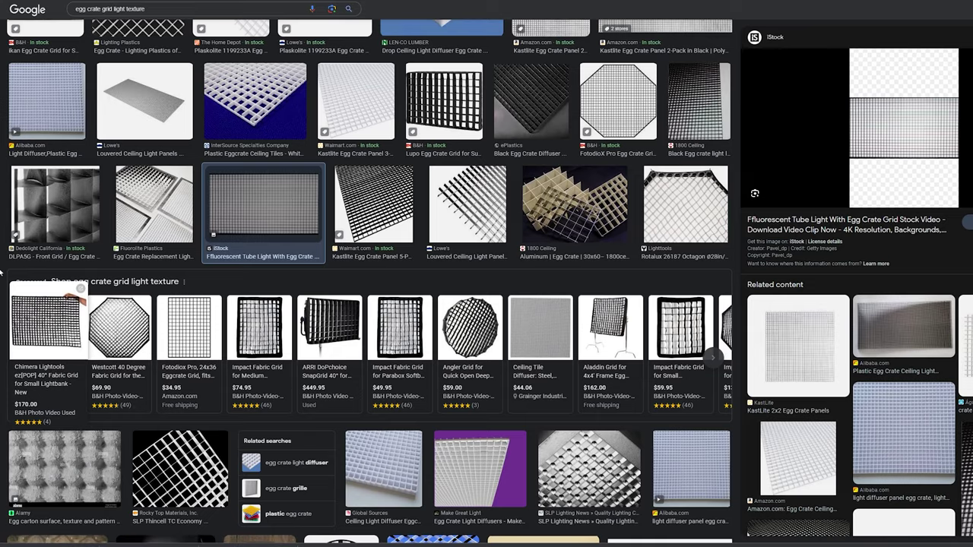
# - Select the 'egg crate grid light texture' search query text
pyautogui.scroll(4, 2, 272)
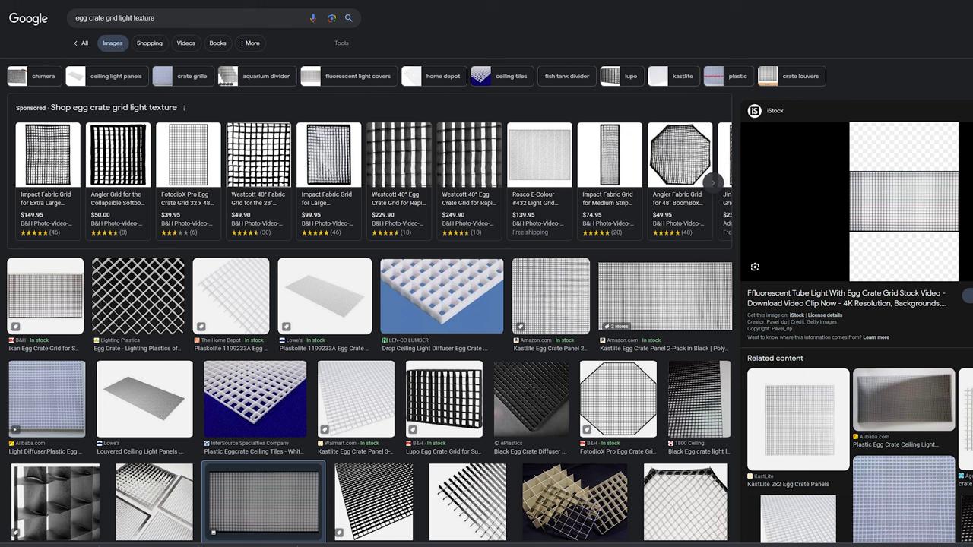
pyautogui.moveTo(76, 18); pyautogui.dragTo(161, 18)
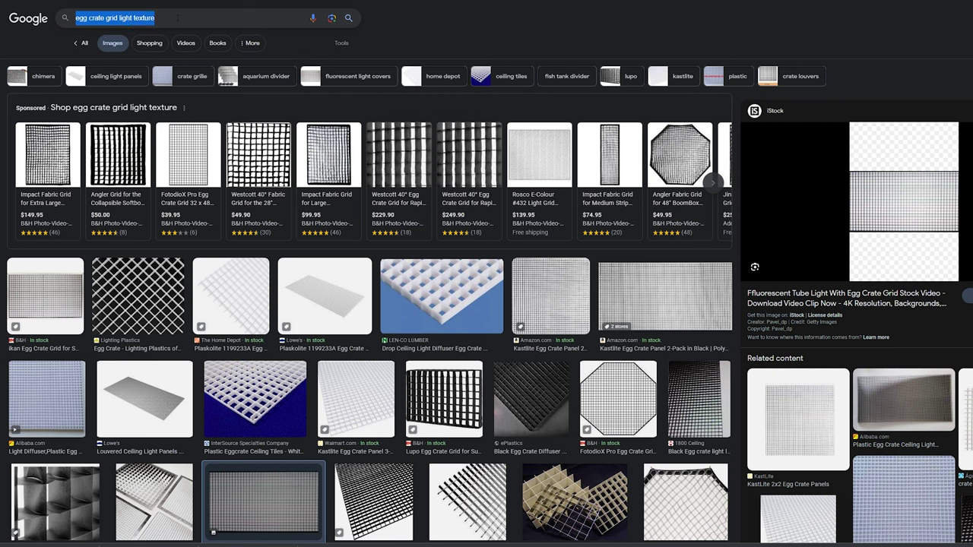
pyautogui.click(177, 17)
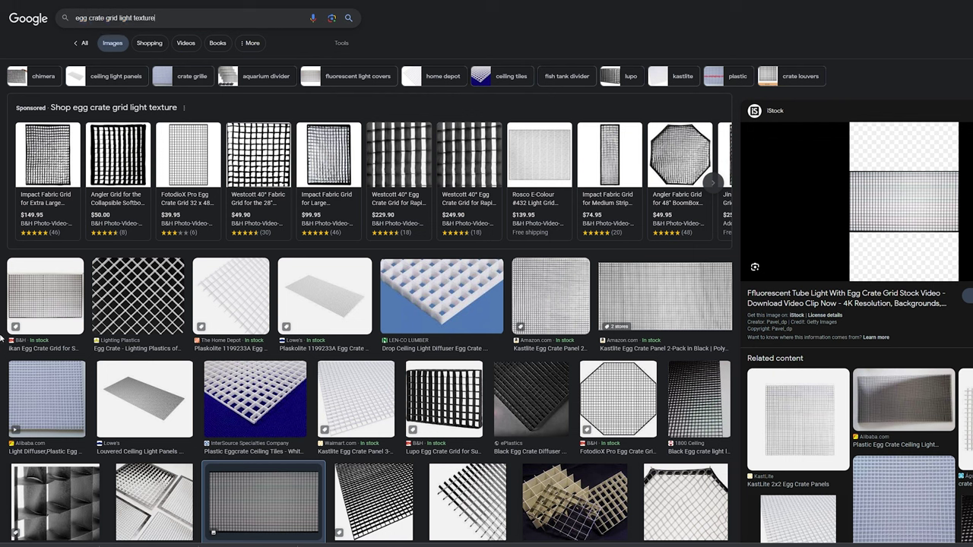
# - Browse the egg crate grid image results, then switch back to Cinema 4D
pyautogui.scroll(-3, 2, 312)
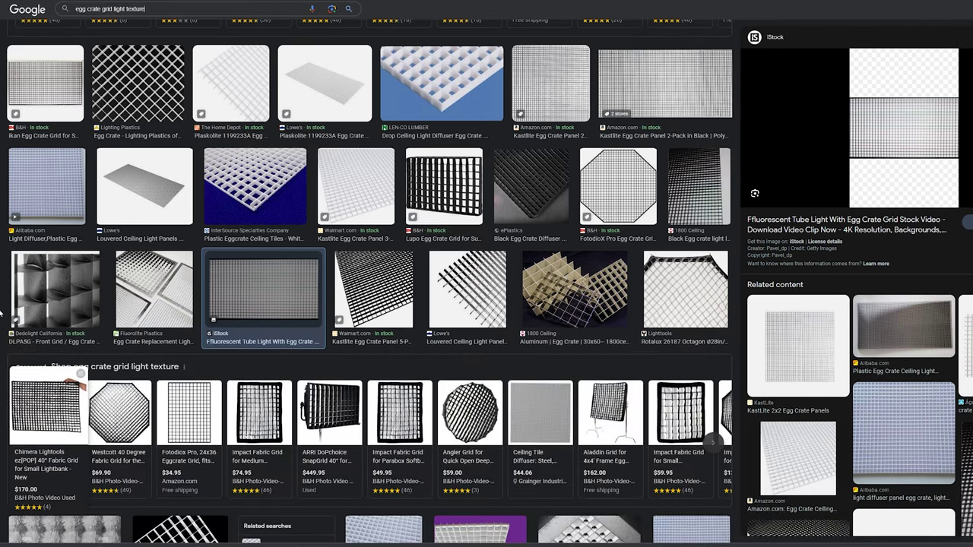
pyautogui.scroll(-1, 2, 313)
pyautogui.scroll(-1, 275, 300)
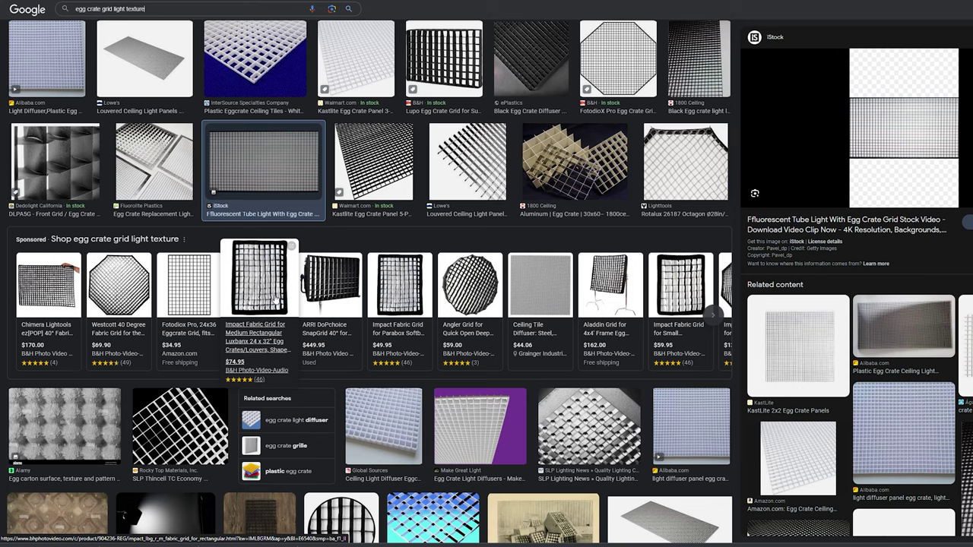
pyautogui.scroll(-4, 517, 436)
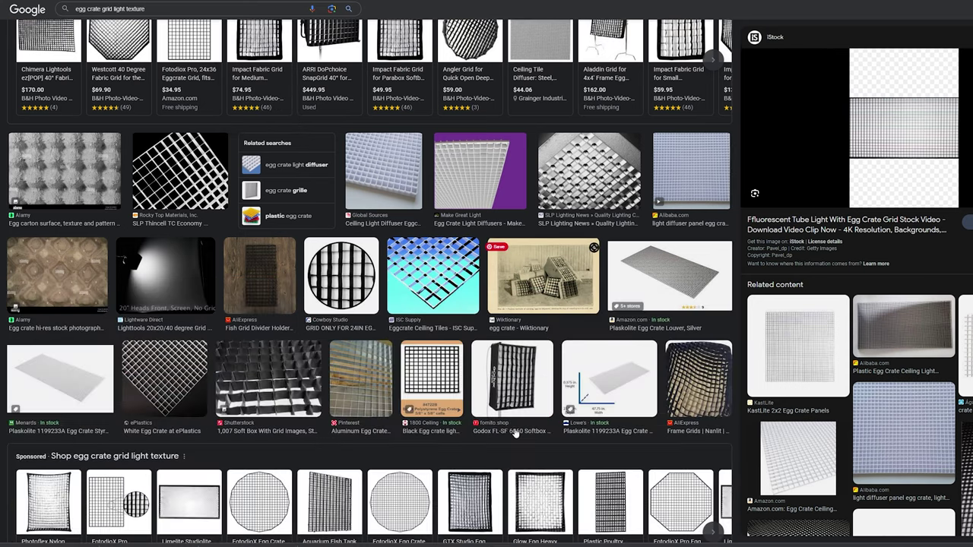
pyautogui.moveTo(521, 537)
pyautogui.click(437, 524)
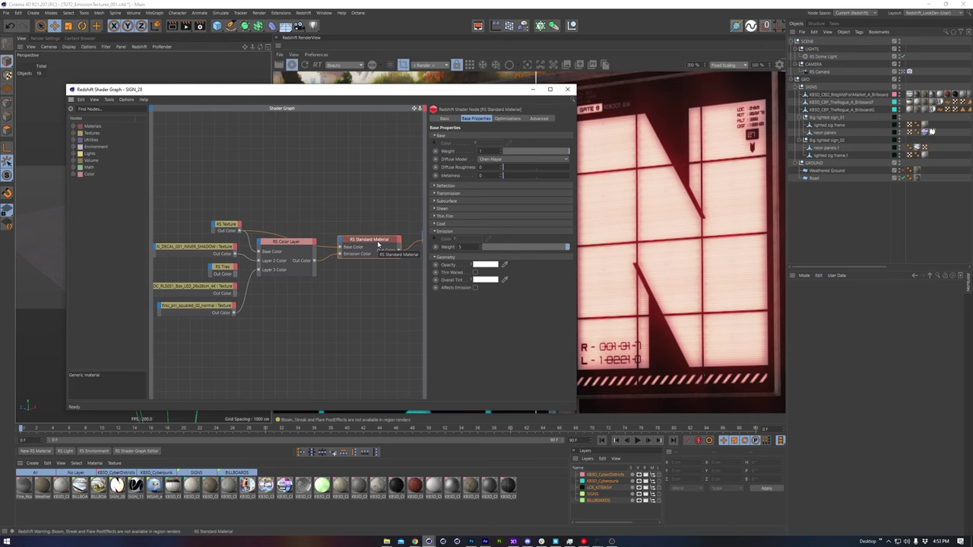